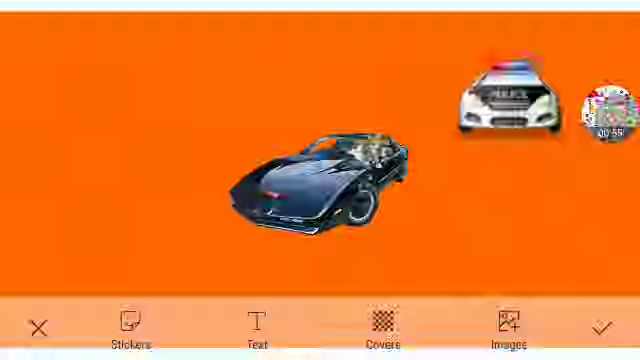
# - Add the puppet sticker to the canvas's upper left, next to the black car
pyautogui.click(610, 113)
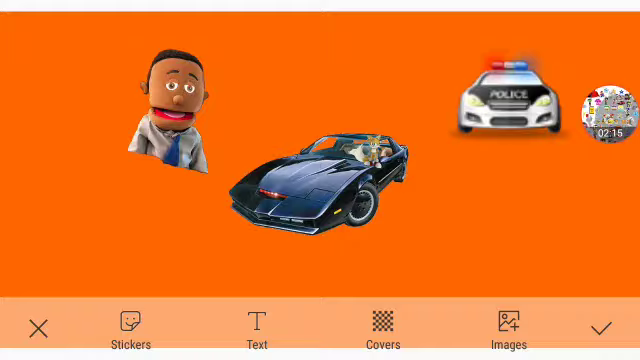
# - Slide the puppet sticker toward the left edge and delete it
pyautogui.click(168, 112)
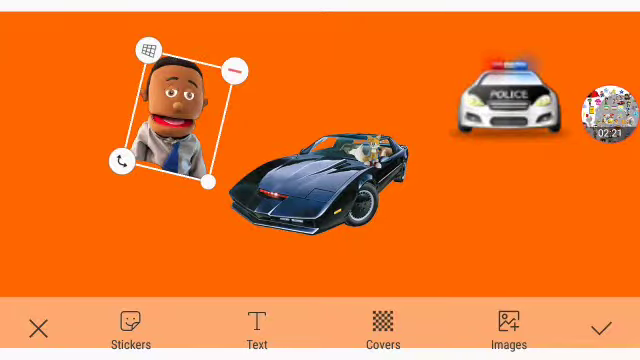
pyautogui.moveTo(172, 115); pyautogui.dragTo(12, 108)
pyautogui.click(57, 64)
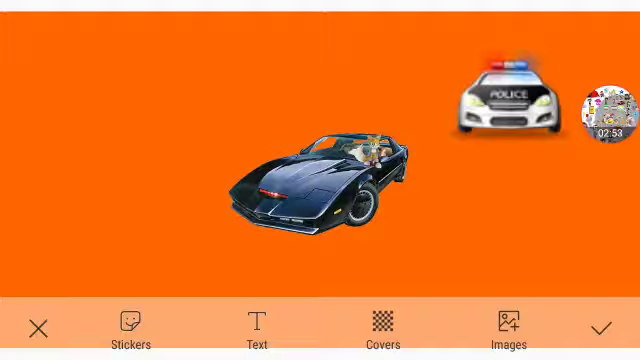
# - Place the McDonald's box on the black car and delete the puppet sticker
pyautogui.click(610, 115)
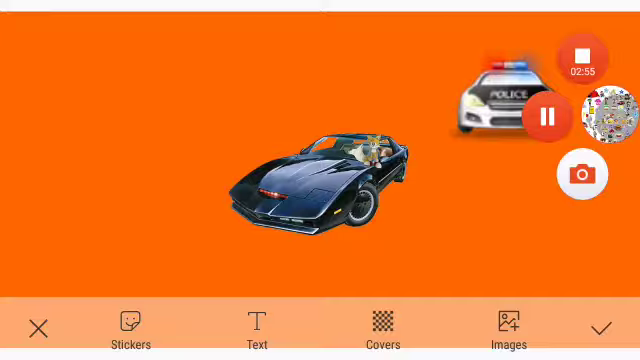
pyautogui.moveTo(183, 135)
pyautogui.mouseDown()
pyautogui.moveTo(190, 168)
pyautogui.moveTo(189, 156)
pyautogui.moveTo(324, 215)
pyautogui.moveTo(364, 224)
pyautogui.mouseUp()
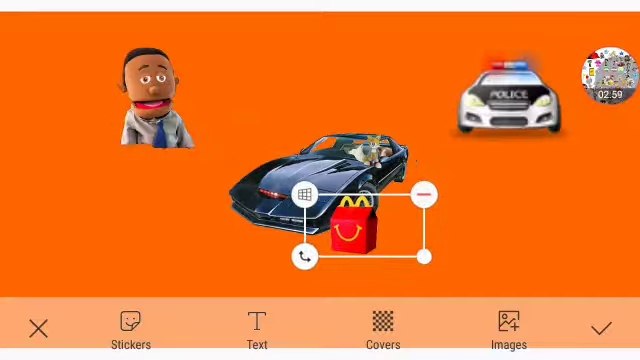
pyautogui.click(157, 97)
pyautogui.moveTo(120, 150)
pyautogui.mouseDown()
pyautogui.moveTo(139, 150)
pyautogui.moveTo(121, 150)
pyautogui.mouseUp()
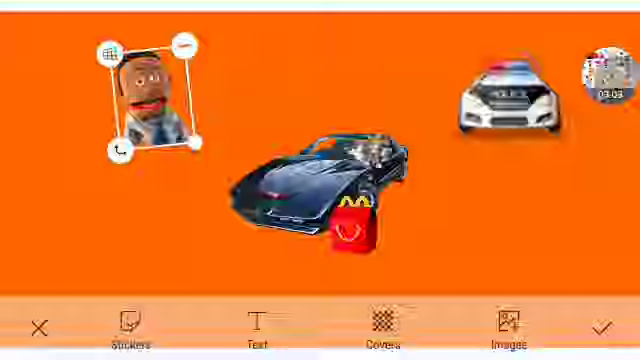
pyautogui.moveTo(152, 95); pyautogui.dragTo(38, 80)
pyautogui.click(66, 35)
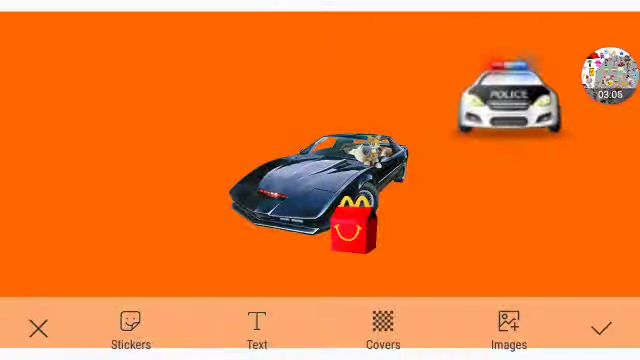
# - Tip the McDonald's box clockwise onto its side by the front wheel
pyautogui.click(353, 225)
pyautogui.moveTo(353, 225); pyautogui.dragTo(373, 233)
pyautogui.moveTo(444, 263)
pyautogui.mouseDown()
pyautogui.moveTo(418, 286)
pyautogui.moveTo(367, 296)
pyautogui.moveTo(334, 253)
pyautogui.mouseUp()
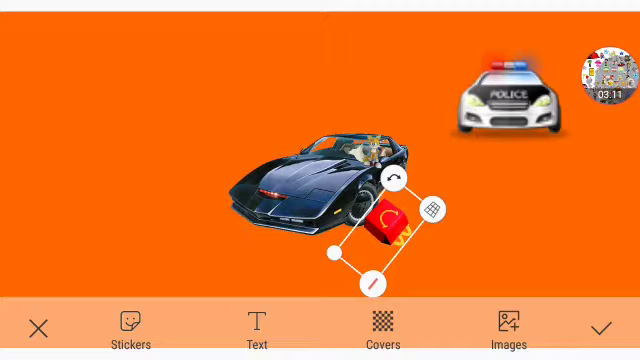
pyautogui.click(193, 114)
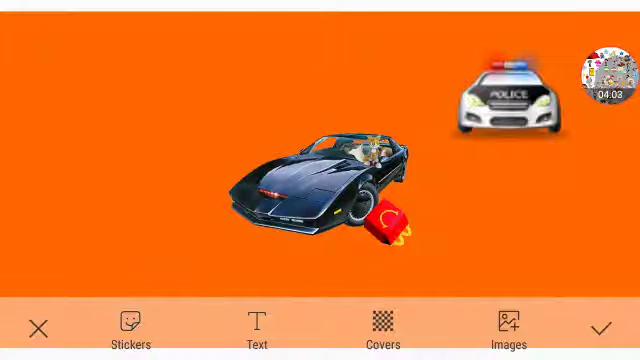
# - Drag the police car down and left until it is beside the black car
pyautogui.moveTo(510, 95)
pyautogui.mouseDown()
pyautogui.moveTo(495, 160)
pyautogui.moveTo(480, 175)
pyautogui.mouseUp()
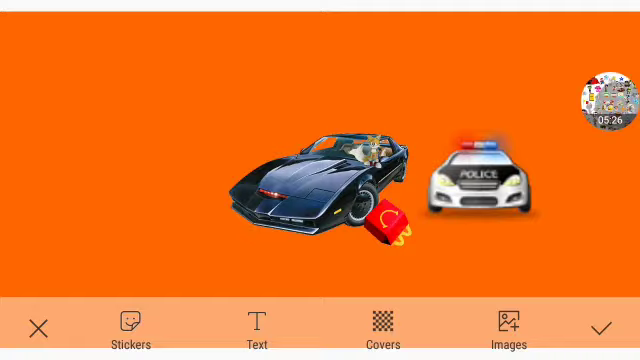
# - Add the puppet sticker at the upper left, above the two cars and meal box
pyautogui.click(609, 100)
pyautogui.moveTo(187, 113); pyautogui.dragTo(194, 104)
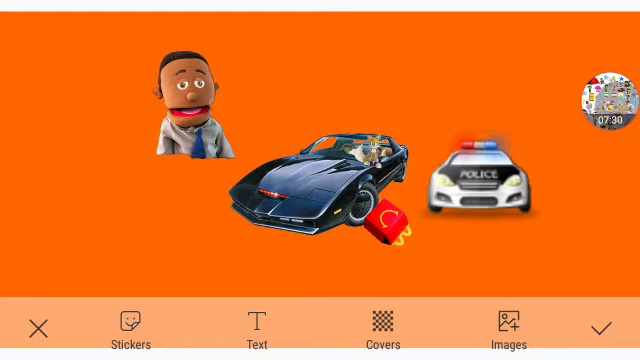
# - Delete the puppet sticker and shift the police car down and right
pyautogui.moveTo(195, 105); pyautogui.dragTo(140, 103)
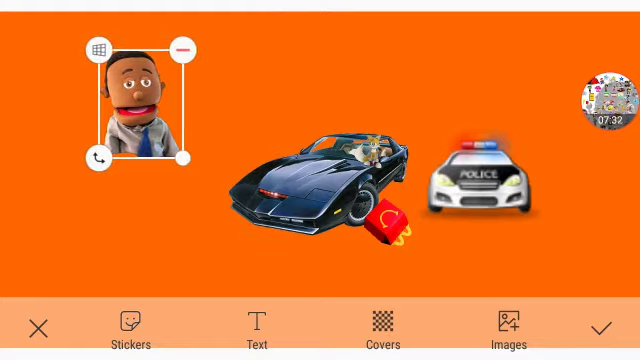
pyautogui.click(183, 49)
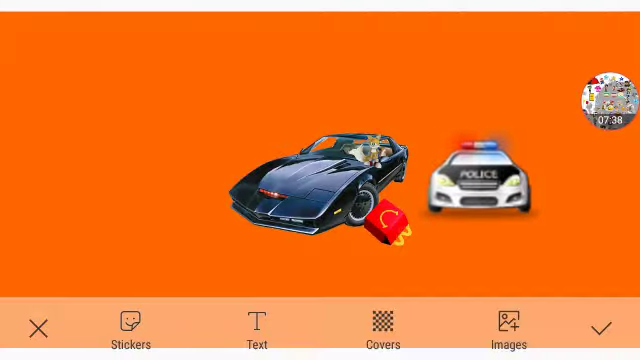
pyautogui.moveTo(480, 180)
pyautogui.mouseDown()
pyautogui.moveTo(500, 193)
pyautogui.moveTo(502, 205)
pyautogui.mouseUp()
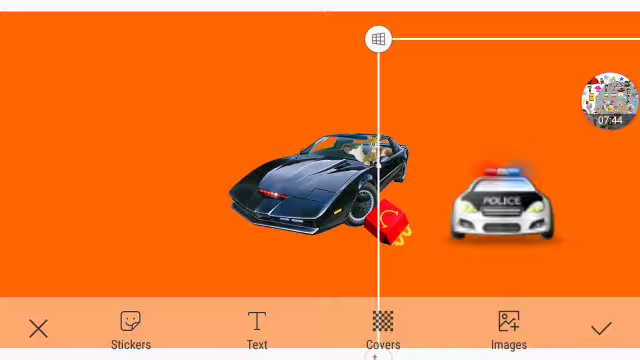
# - Delete the McDonald's box and pull the police car up beside the black car
pyautogui.click(386, 222)
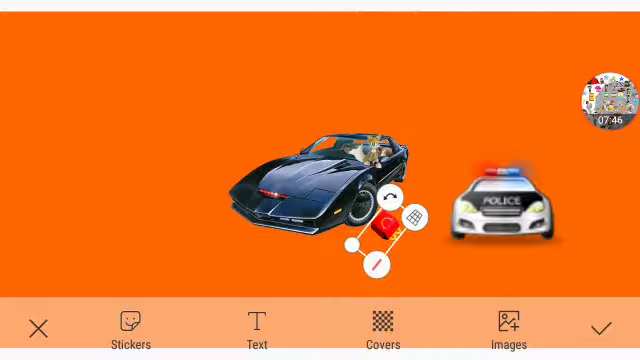
pyautogui.moveTo(414, 217); pyautogui.dragTo(410, 219)
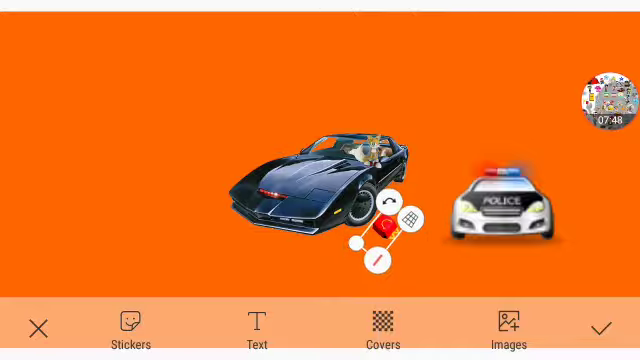
pyautogui.click(388, 200)
pyautogui.moveTo(502, 205); pyautogui.dragTo(460, 183)
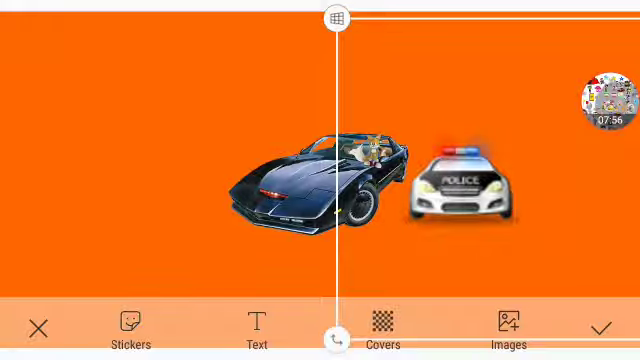
# - Drag the police car off the canvas and delete the small windshield sticker
pyautogui.moveTo(460, 180)
pyautogui.mouseDown()
pyautogui.moveTo(326, 271)
pyautogui.moveTo(250, 310)
pyautogui.moveTo(250, 355)
pyautogui.mouseUp()
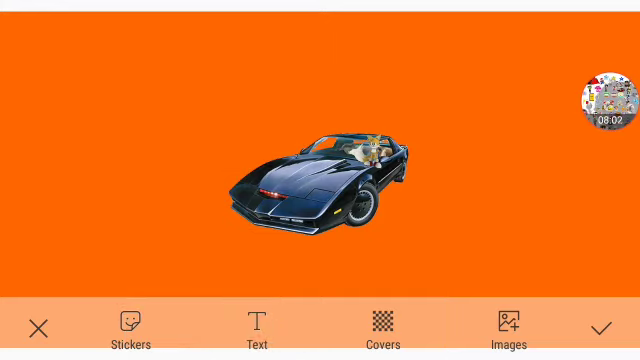
pyautogui.click(368, 150)
pyautogui.click(351, 113)
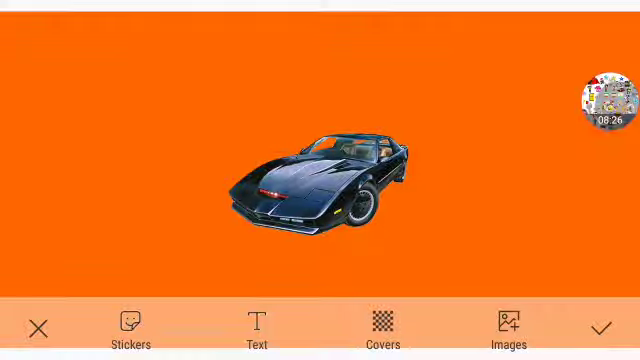
# - Select the black sports car and shift it slightly right
pyautogui.click(318, 180)
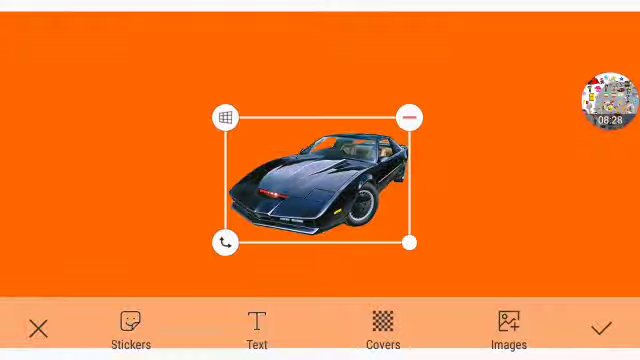